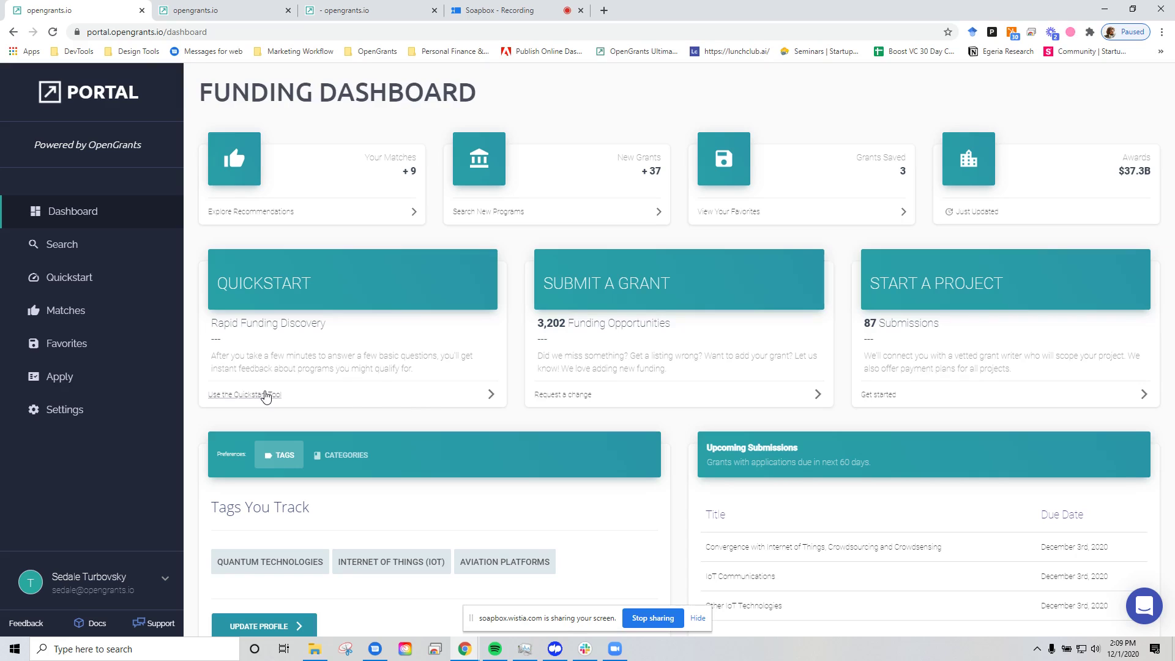
Open the Quickstart tool's results, review the eligible programs and grantors, and show the options for pursuing the funding
left_click(266, 395)
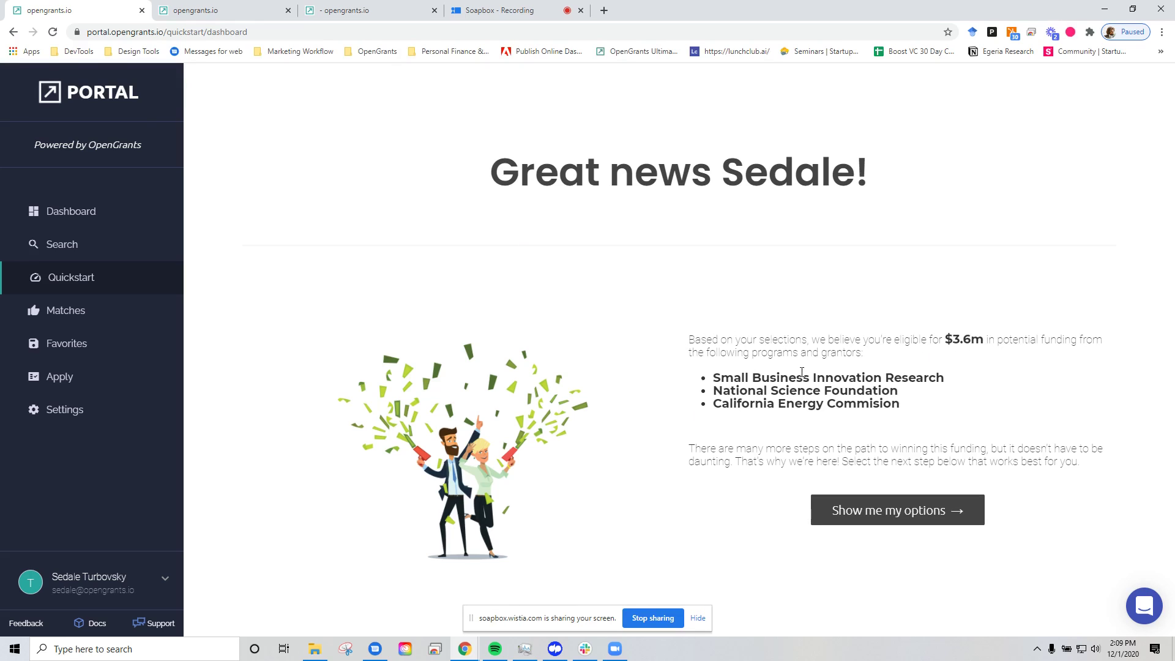
left_click_drag(912, 425, 720, 377)
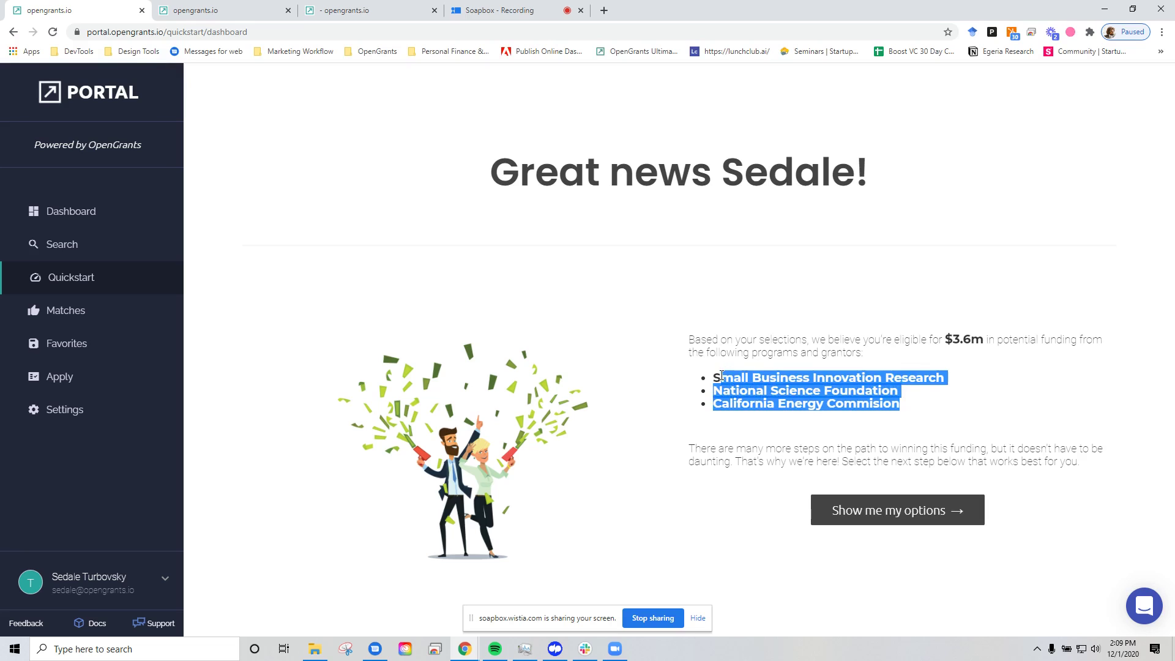
left_click(721, 377)
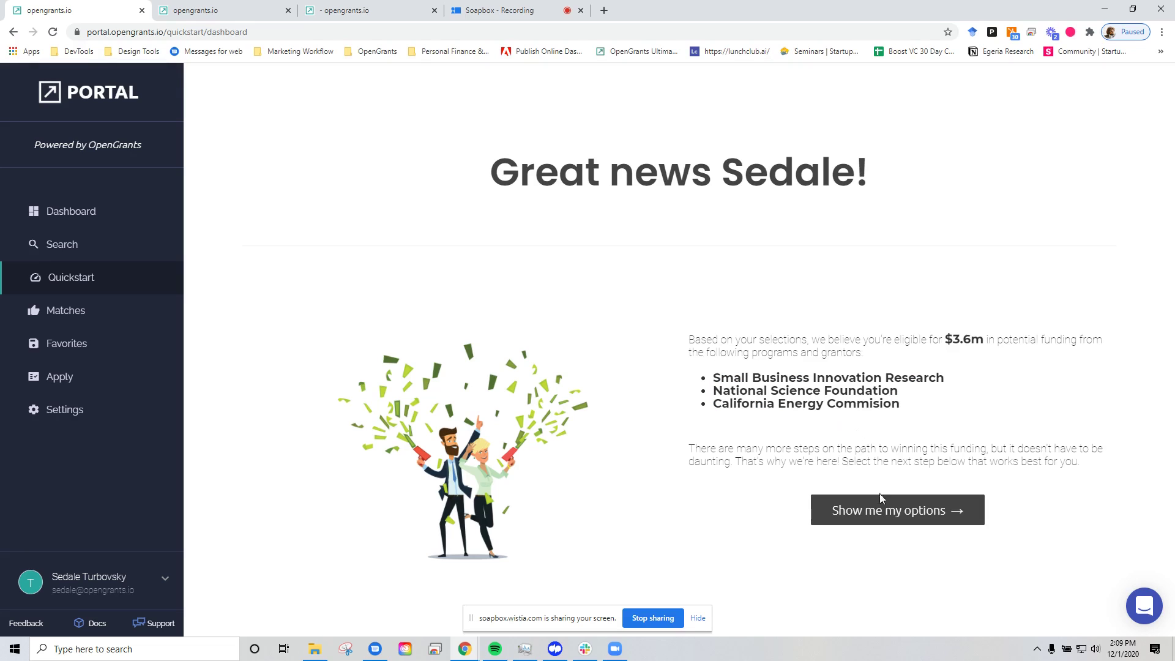
left_click(880, 516)
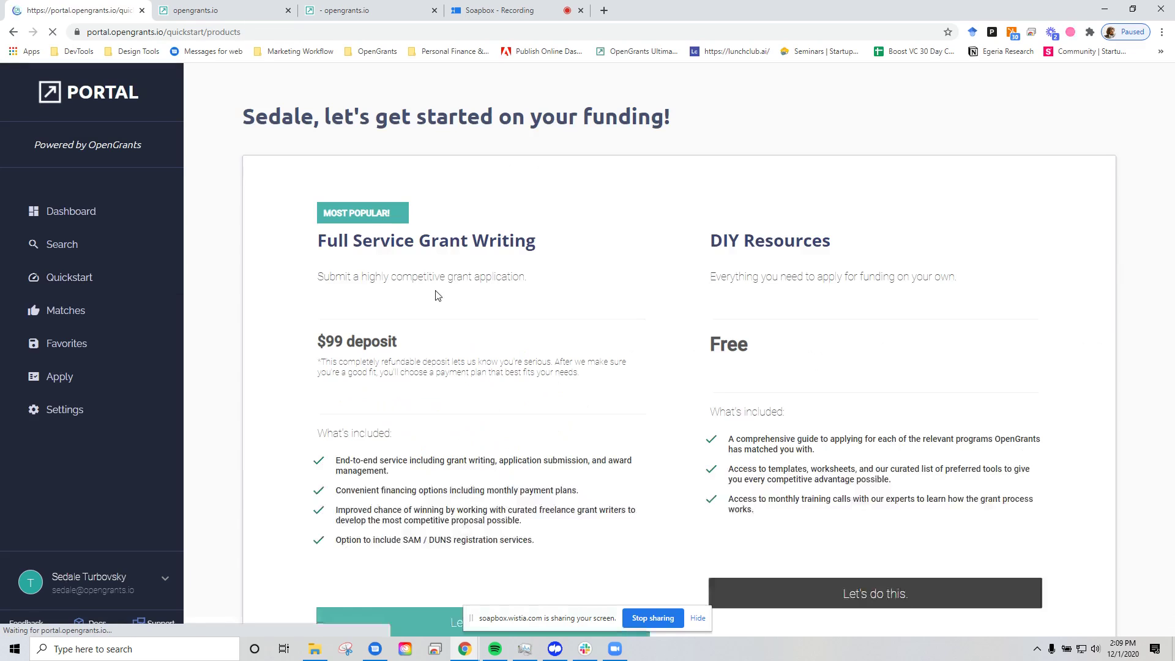
scroll(567, 231, "down", 1)
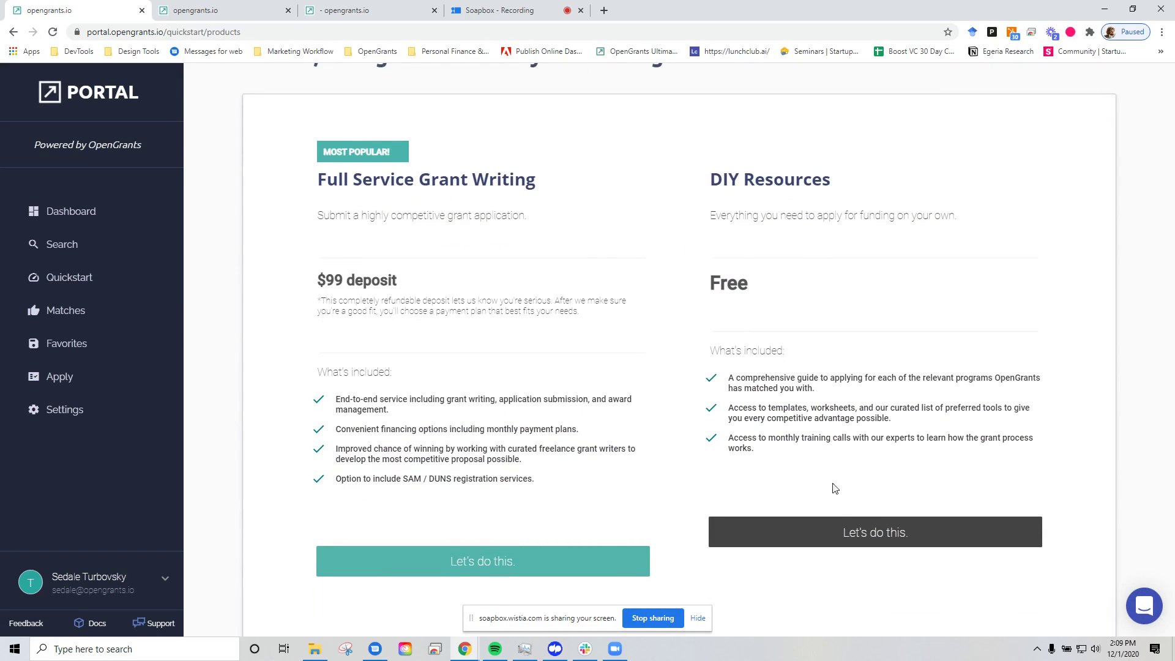
Choose the free DIY Resources option, view the Small Business Innovation Research application guide, and close the guide
left_click(851, 532)
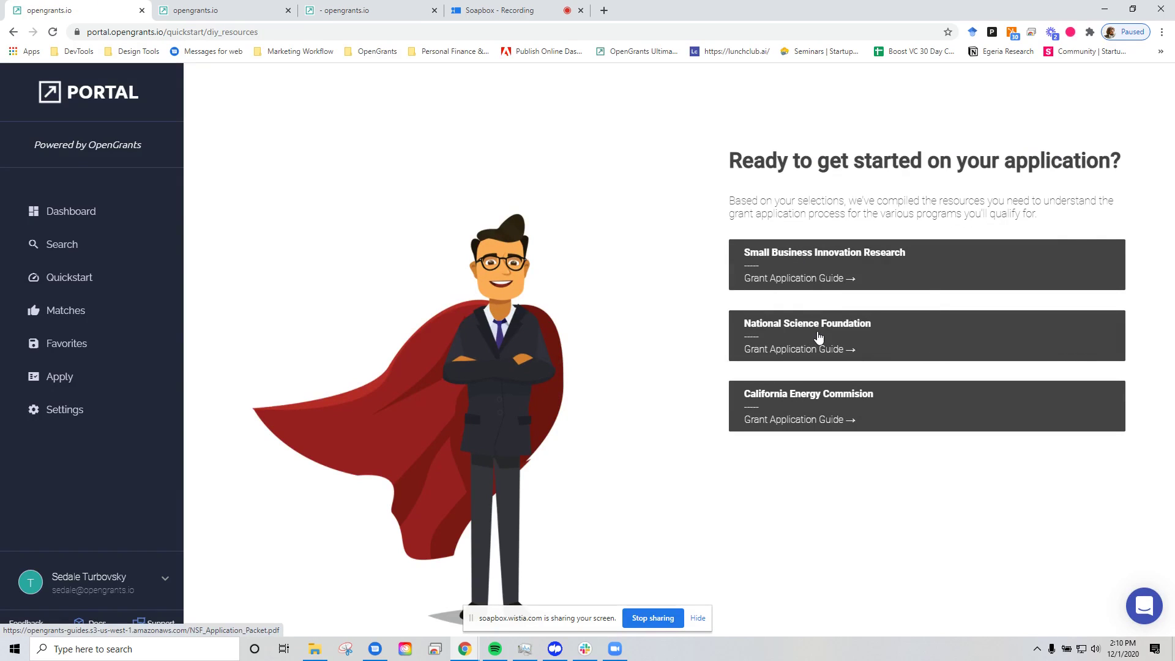
left_click(799, 277)
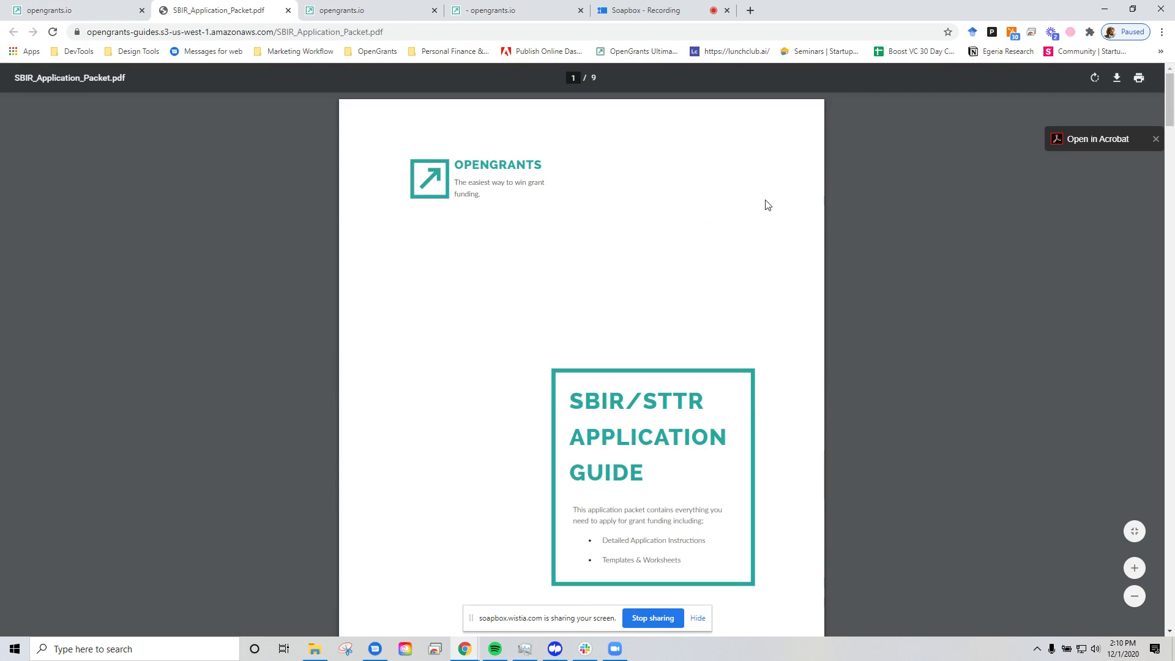
left_click(288, 12)
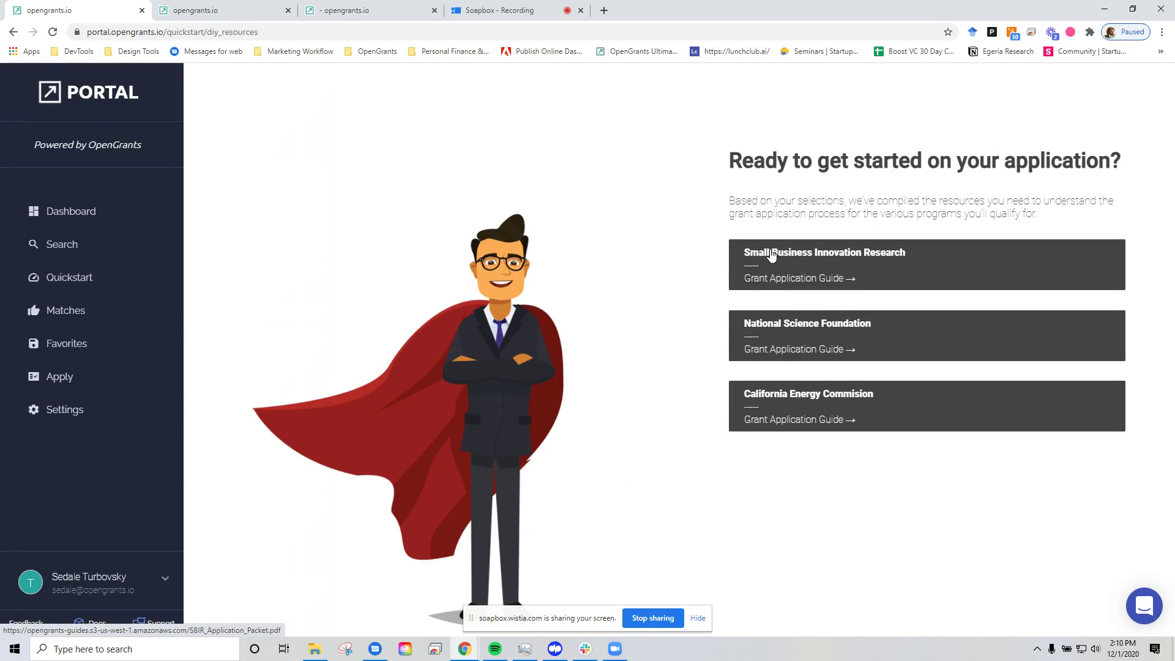
Return to the funding dashboard and view the grant writing and application offer under Start a Project
left_click(99, 216)
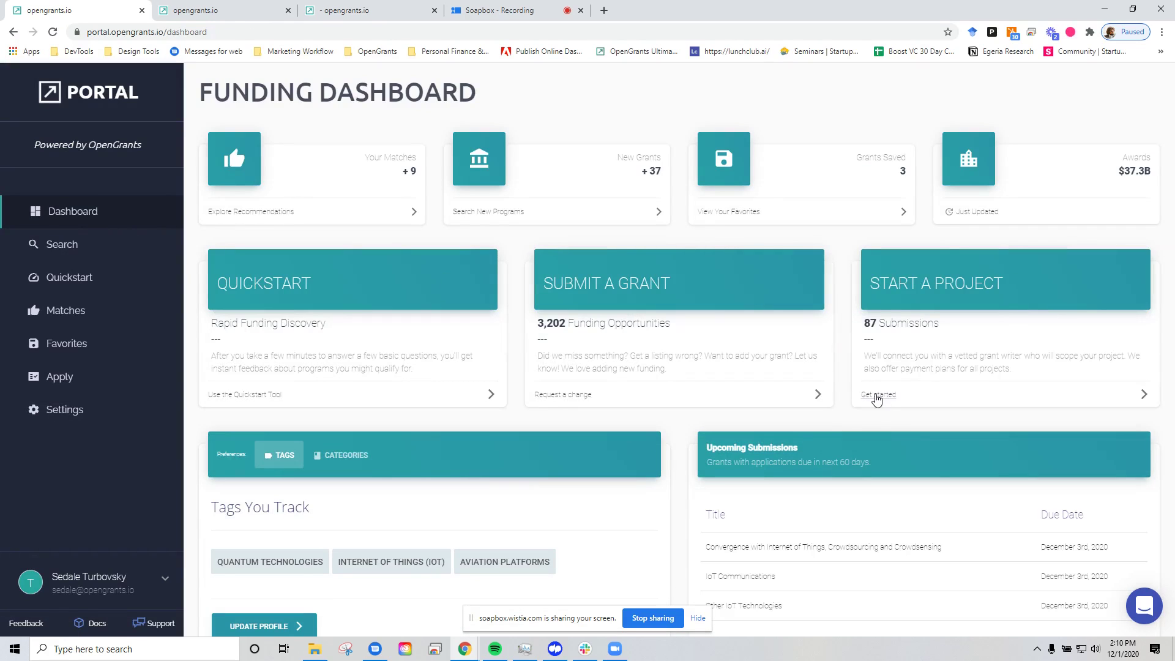
left_click(877, 395)
scroll(539, 311, "down", 1)
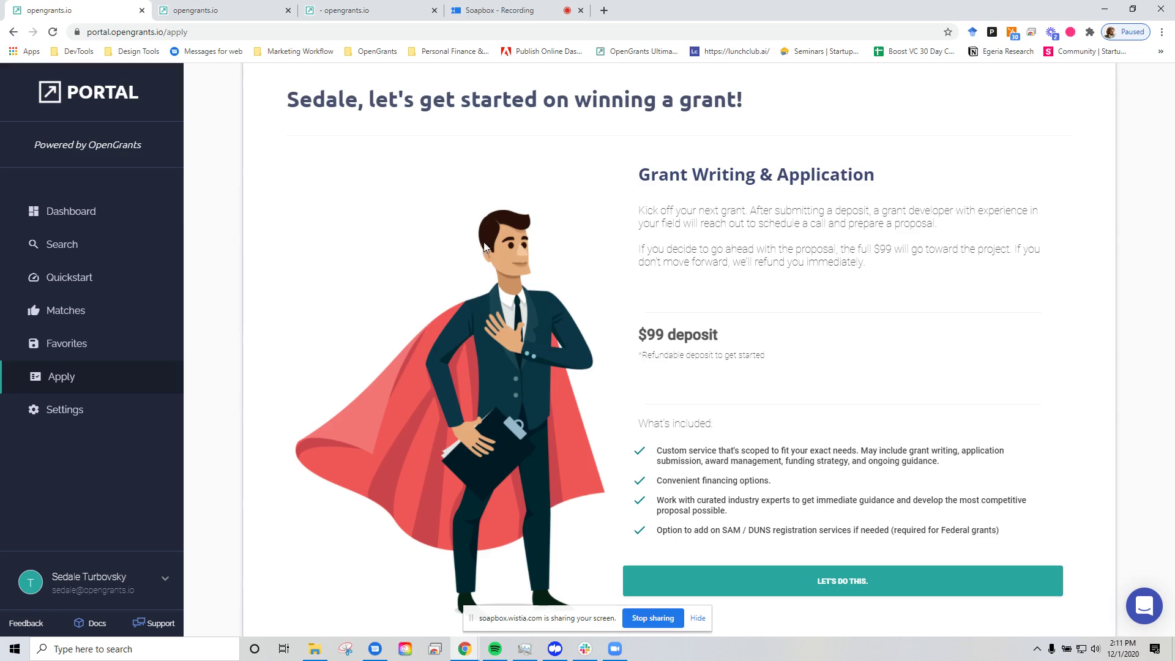
Open the National Grants Database and view the full listing of the Behavioral Health Workforce Education and Training (BHWET) Program for Professionals
left_click(104, 248)
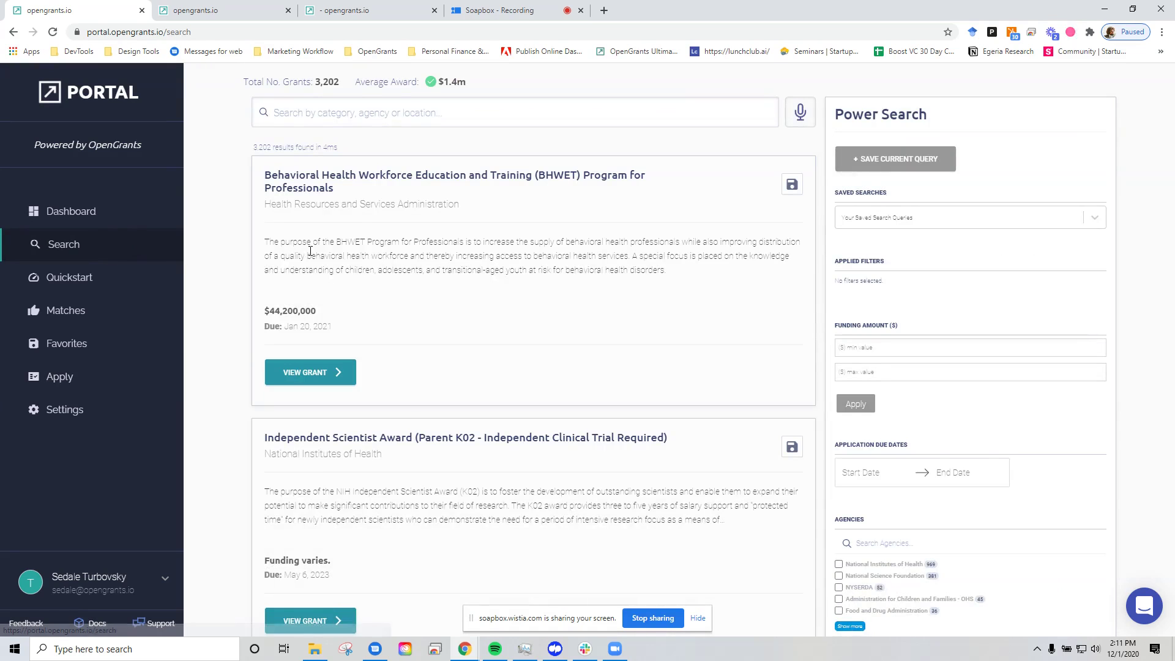
left_click(85, 210)
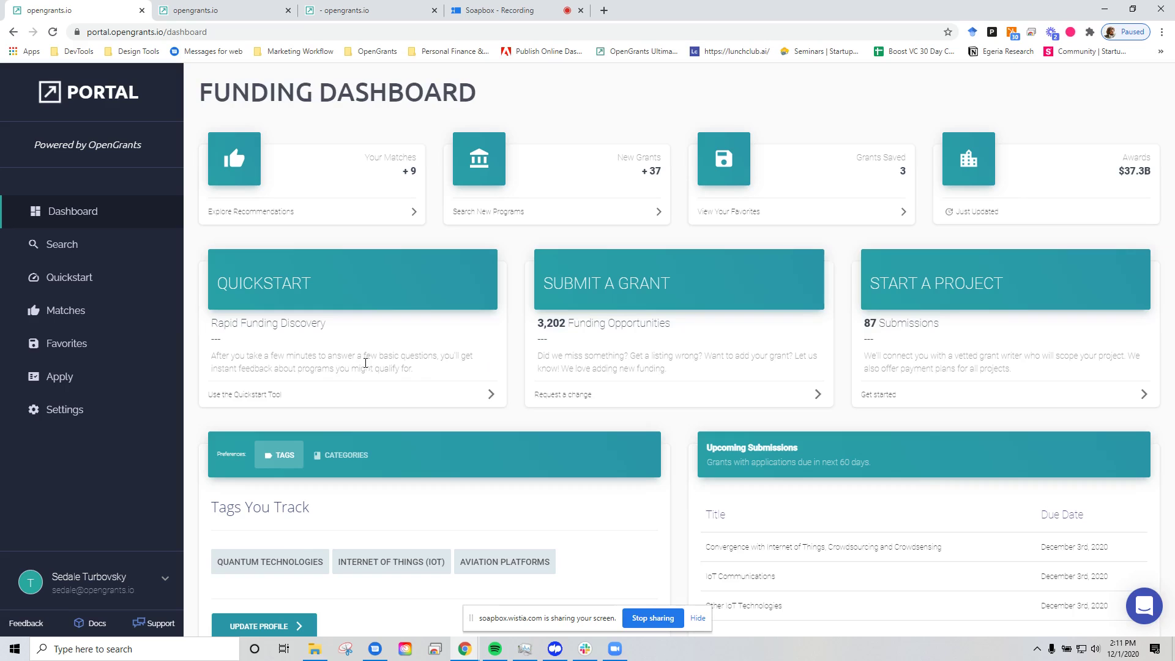
left_click(110, 262)
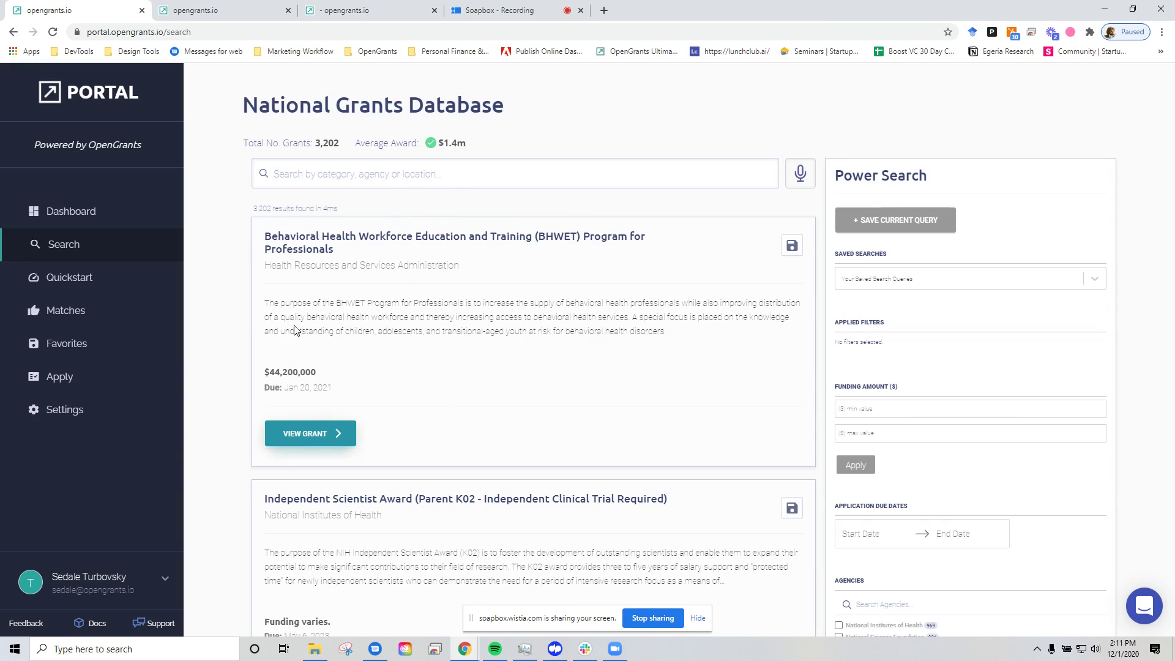
left_click(343, 433)
scroll(530, 423, "down", 1)
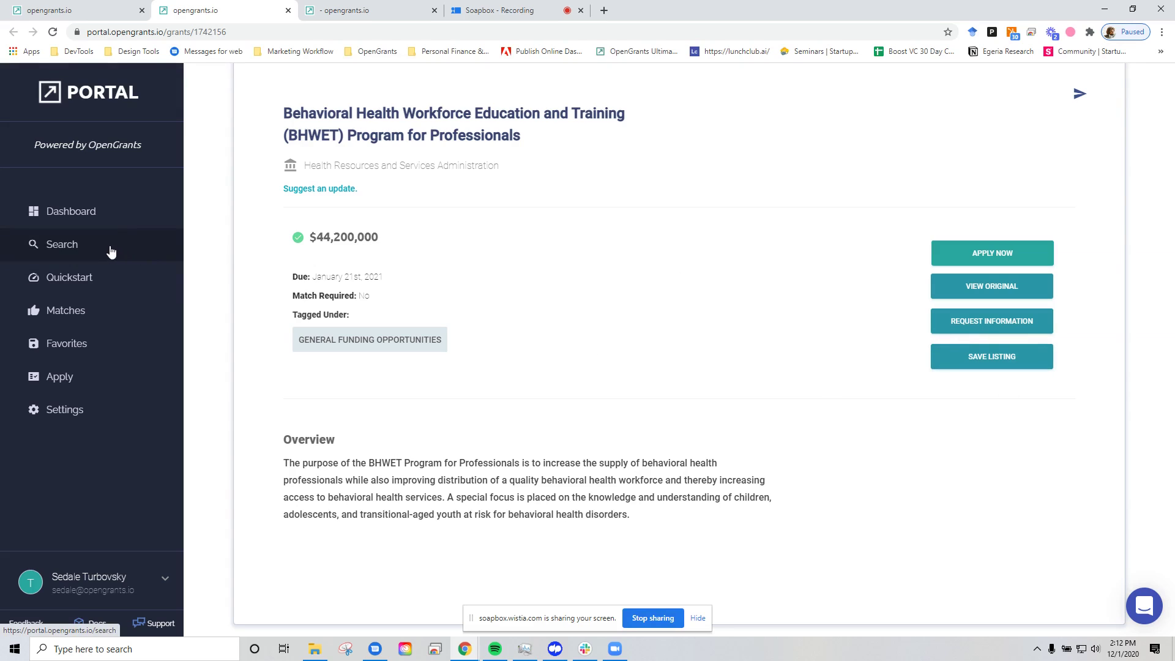
Return to the grants database and examine the Power Search filters for agencies, tags, countries, US states, cities and regions
left_click(43, 8)
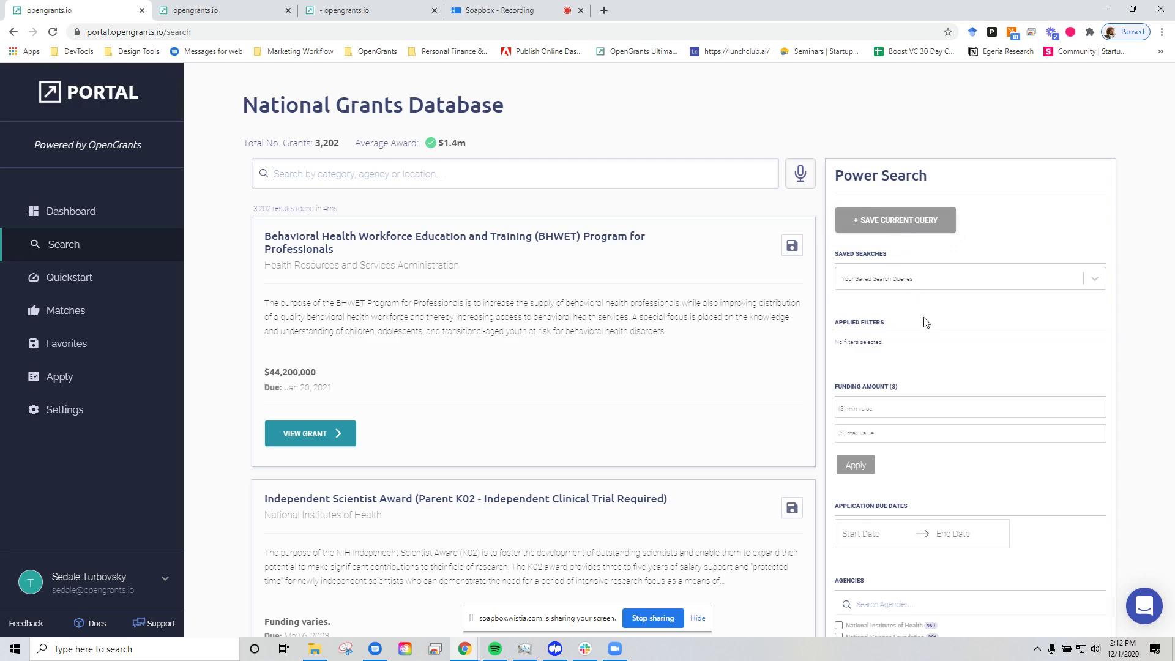
scroll(906, 401, "down", 6)
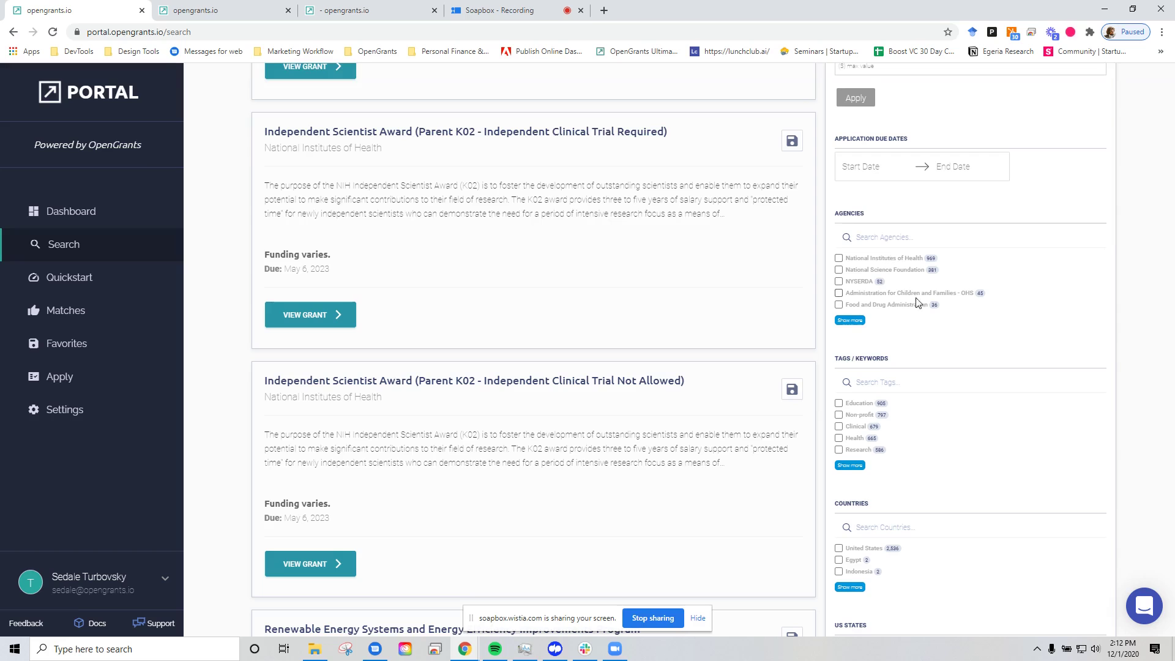
scroll(879, 316, "down", 1)
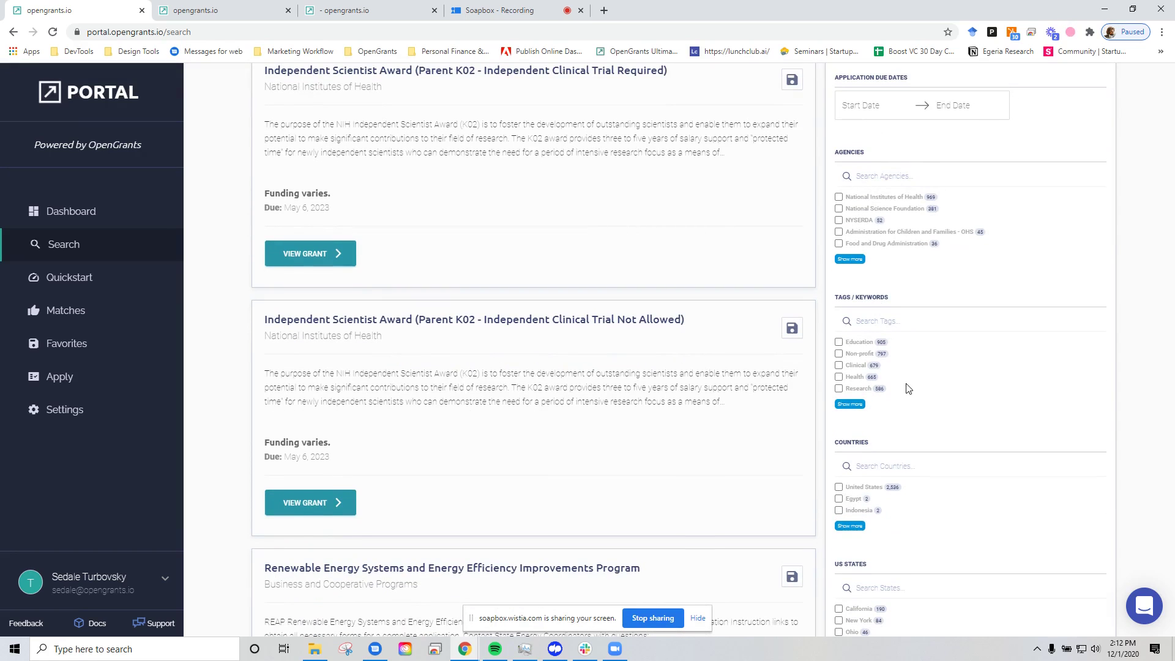
scroll(903, 368, "down", 2)
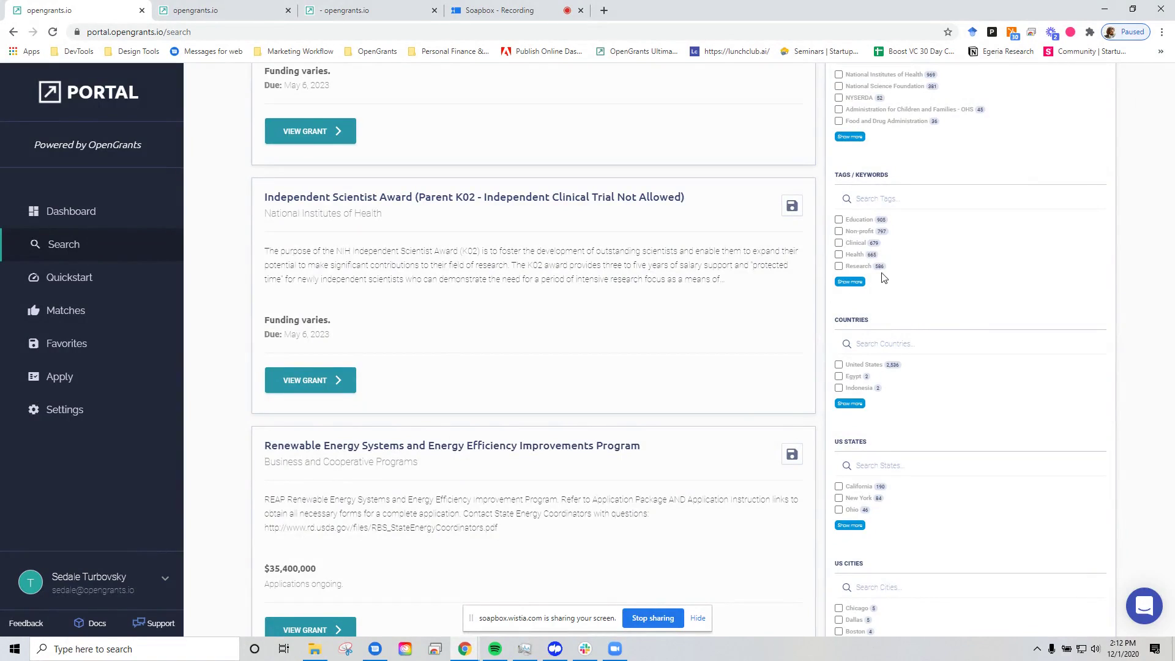
scroll(920, 411, "down", 2)
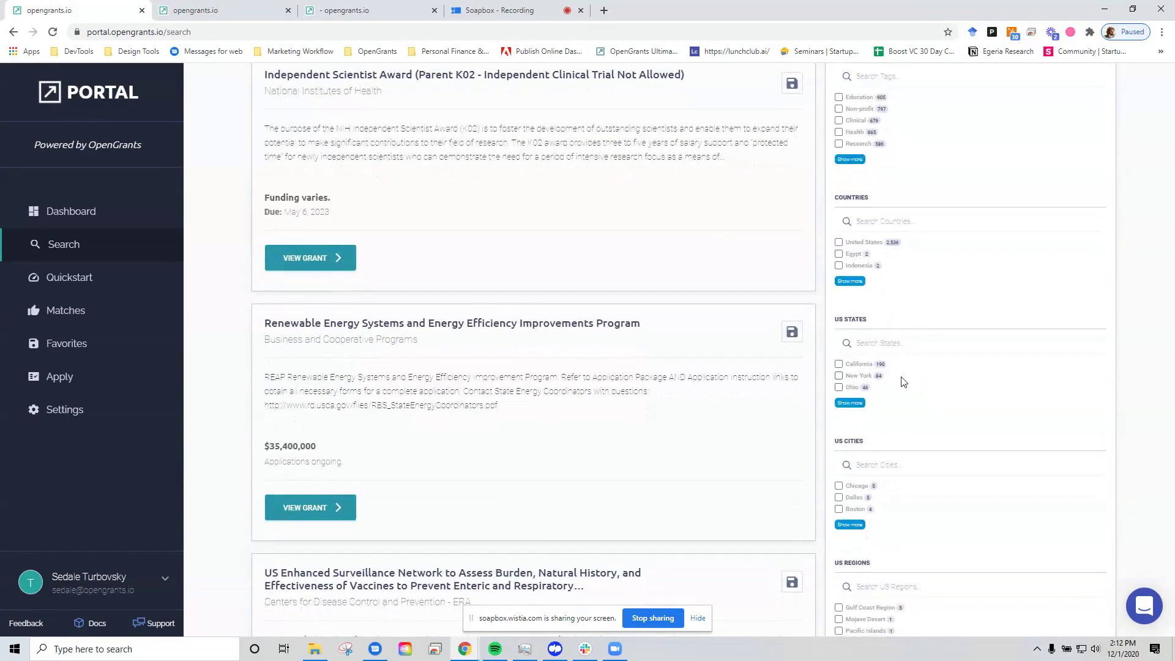
scroll(900, 380, "down", 2)
scroll(897, 459, "up", 9)
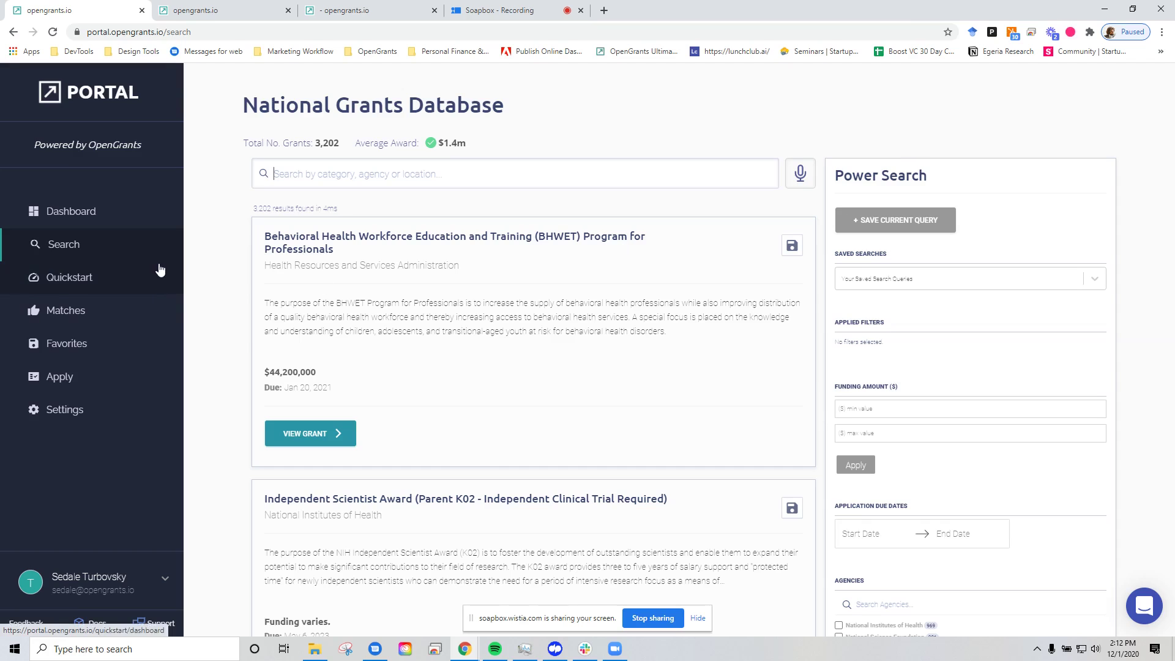
Open the matched funding opportunities and remove the Quantum Simulation grant from the matches
left_click(121, 310)
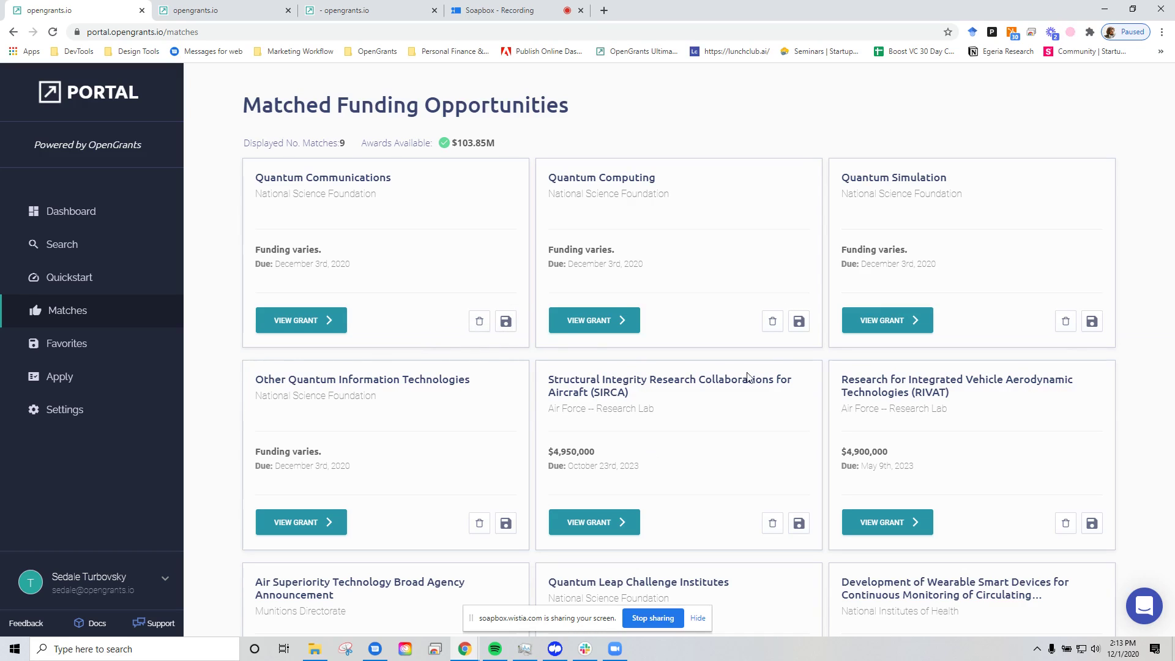
left_click(1066, 321)
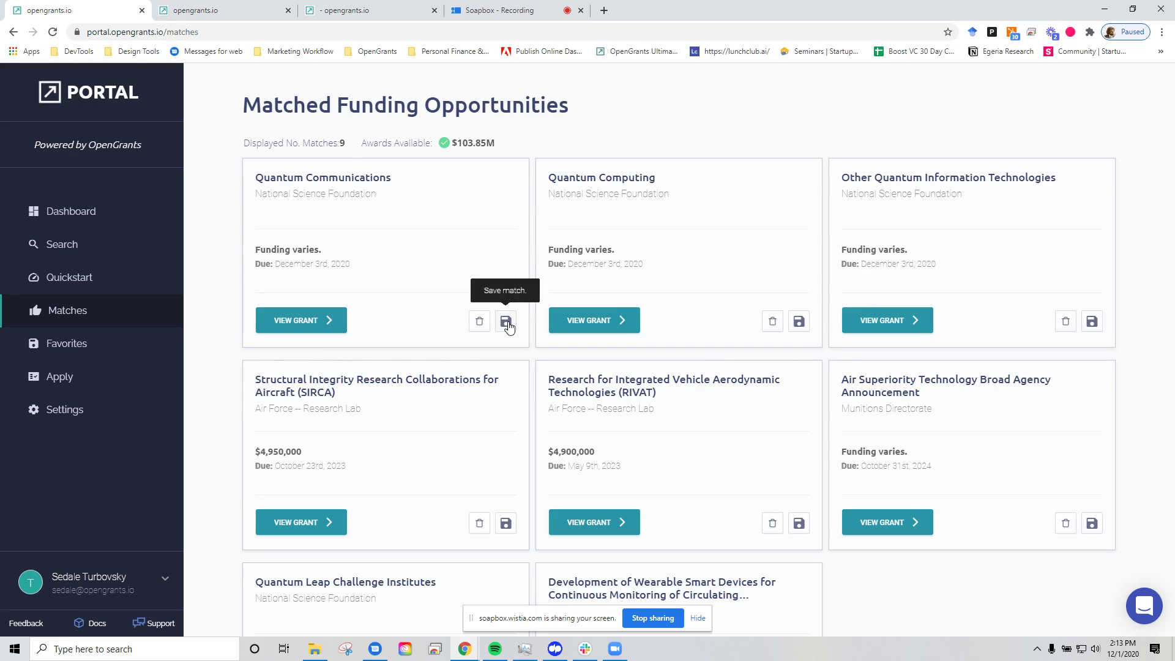
Open the saved favorites and look through the listings kept there
left_click(79, 344)
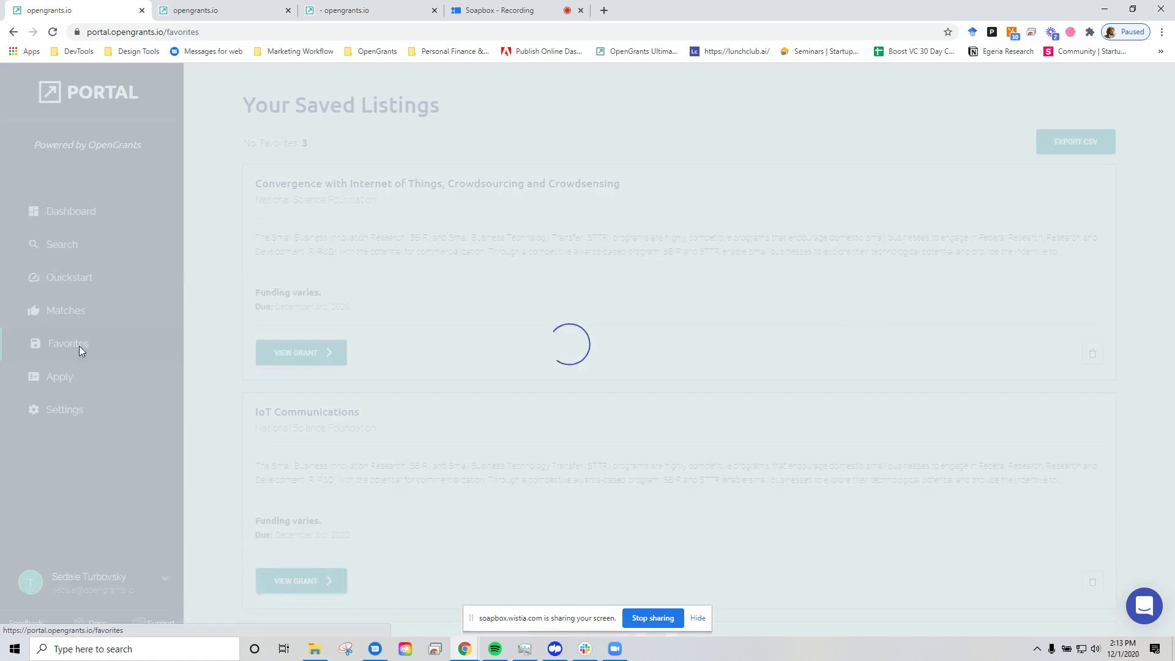
scroll(457, 200, "down", 3)
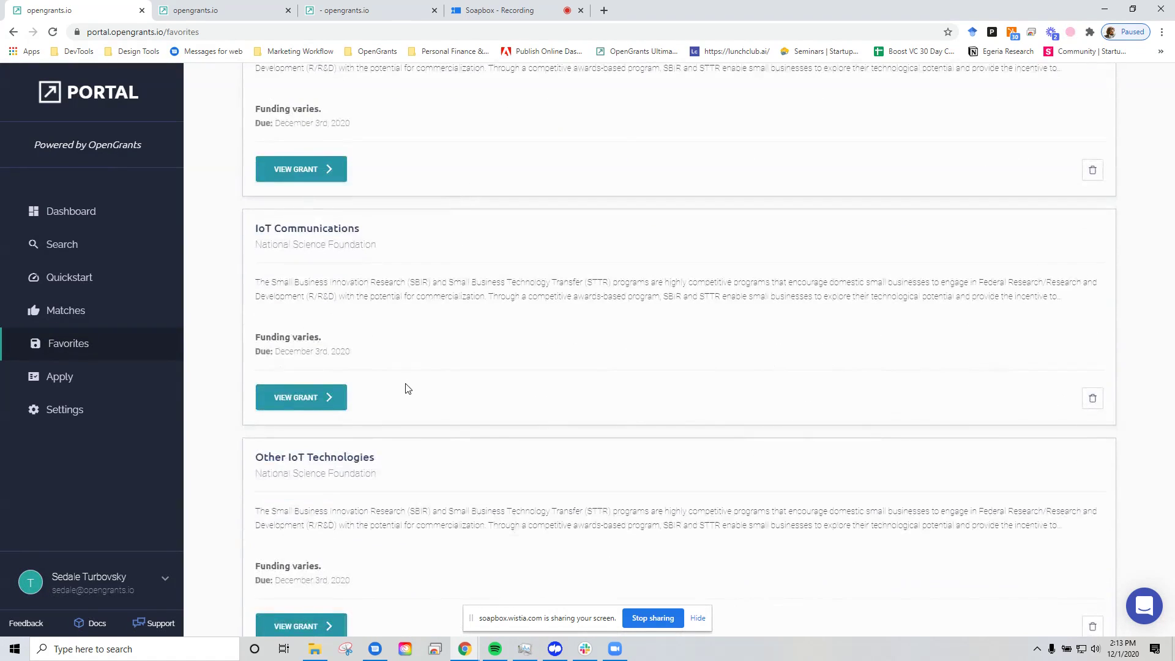
scroll(407, 388, "up", 3)
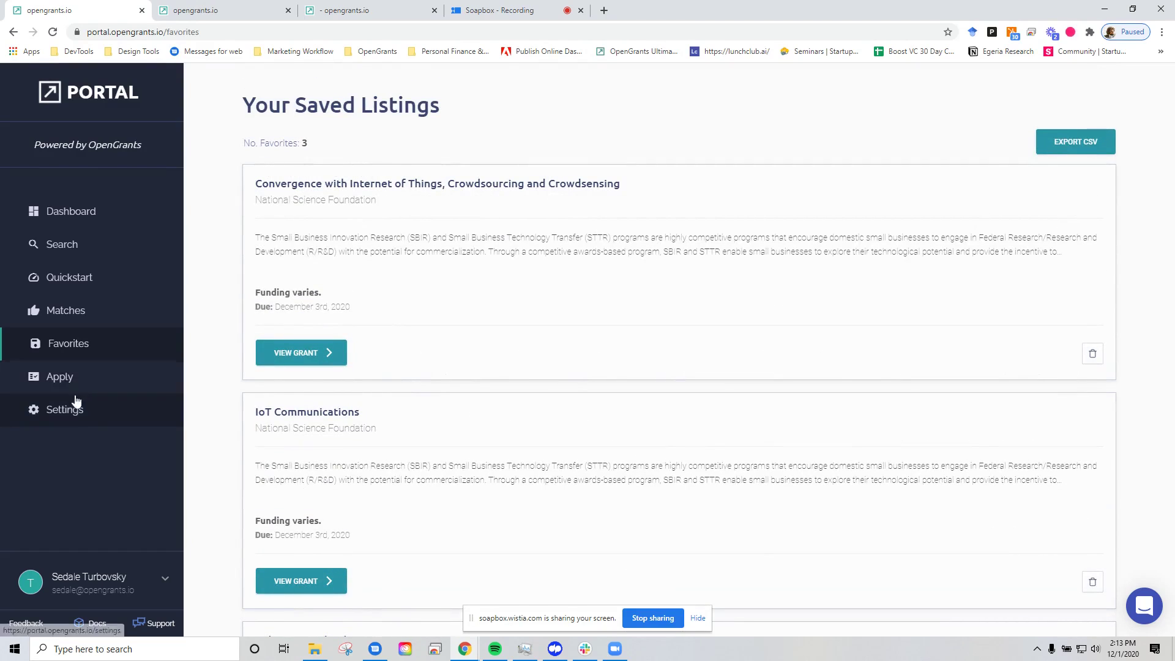
View the grant application service page and open the user profile settings
left_click(93, 386)
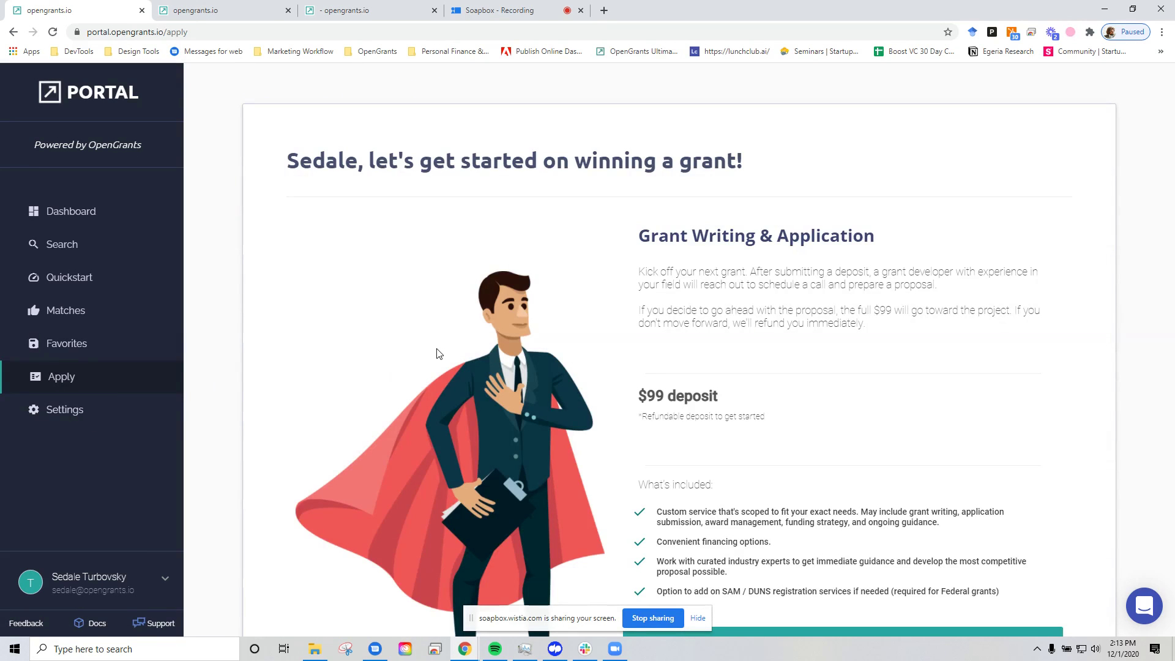
left_click(68, 411)
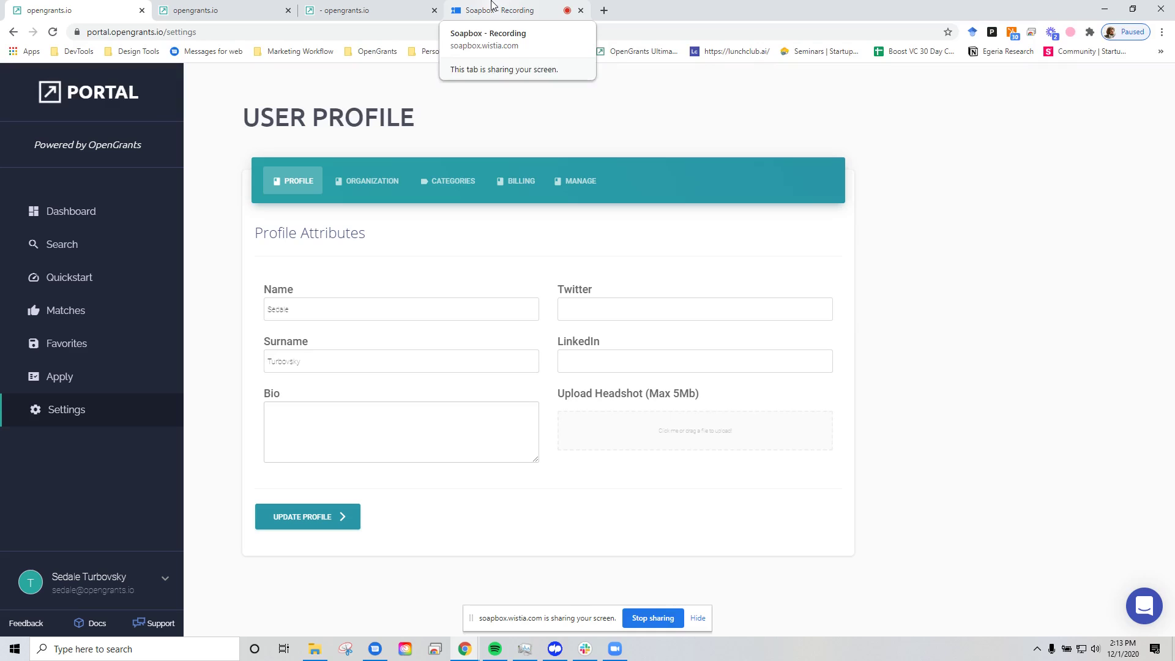
Switch to the OpenGrants admin site and look over the fields of the Add Listing form
left_click(342, 7)
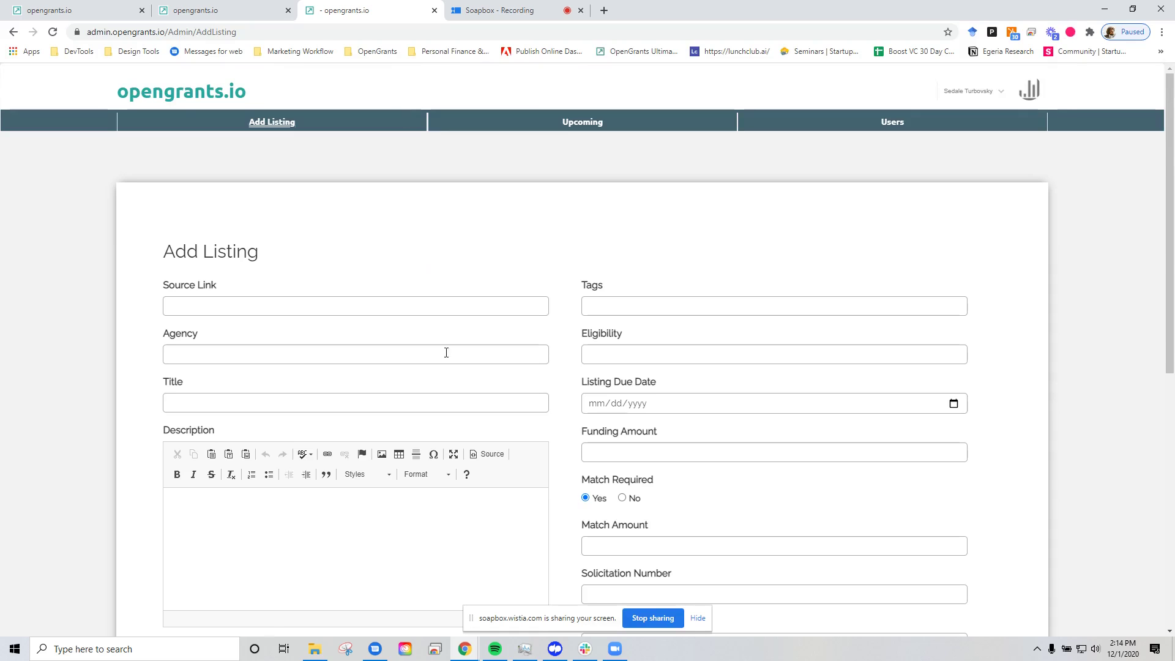
scroll(446, 349, "down", 3)
scroll(630, 326, "up", 3)
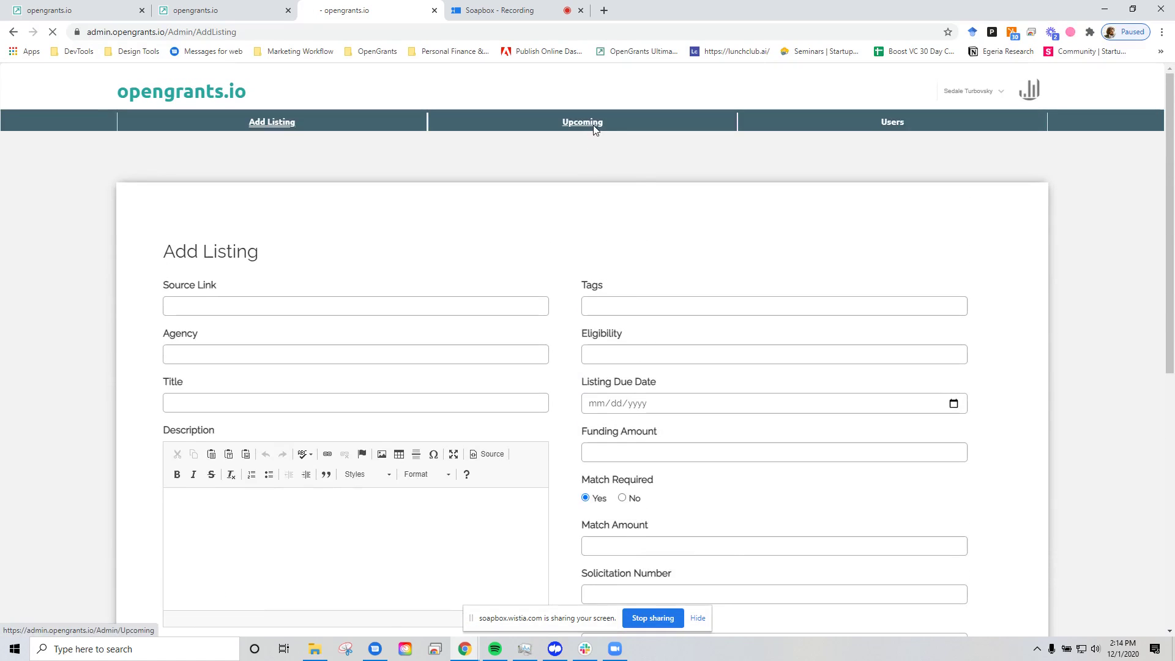
View the admin site's upcoming grant due dates and its list of OpenGrants users
left_click(589, 123)
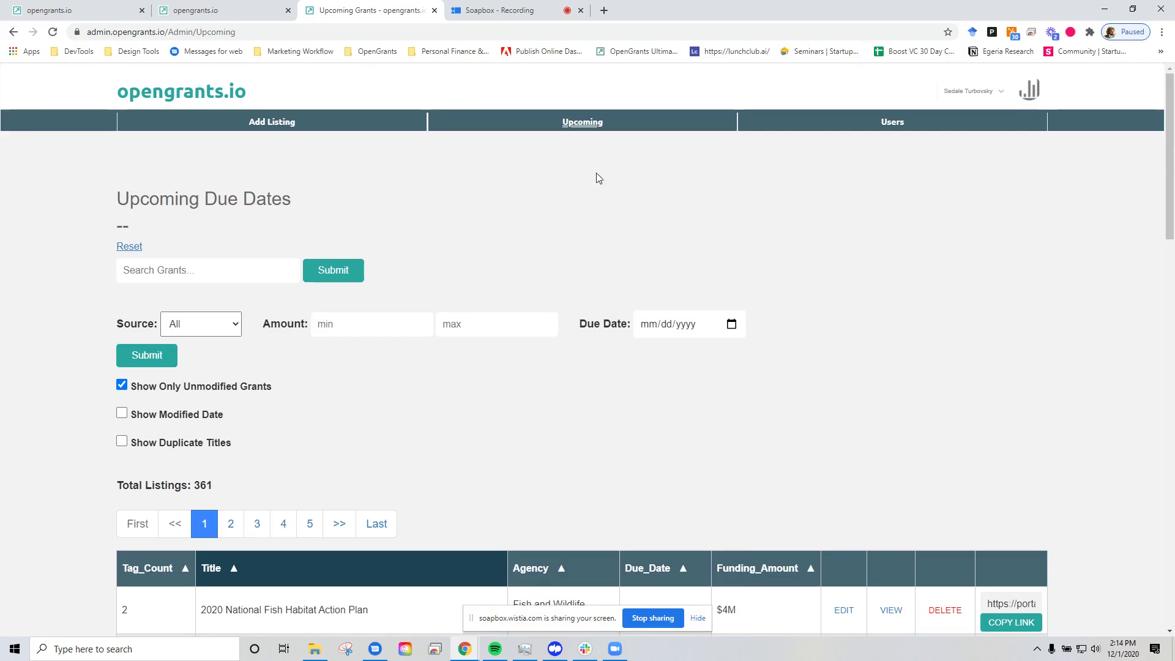
left_click(894, 122)
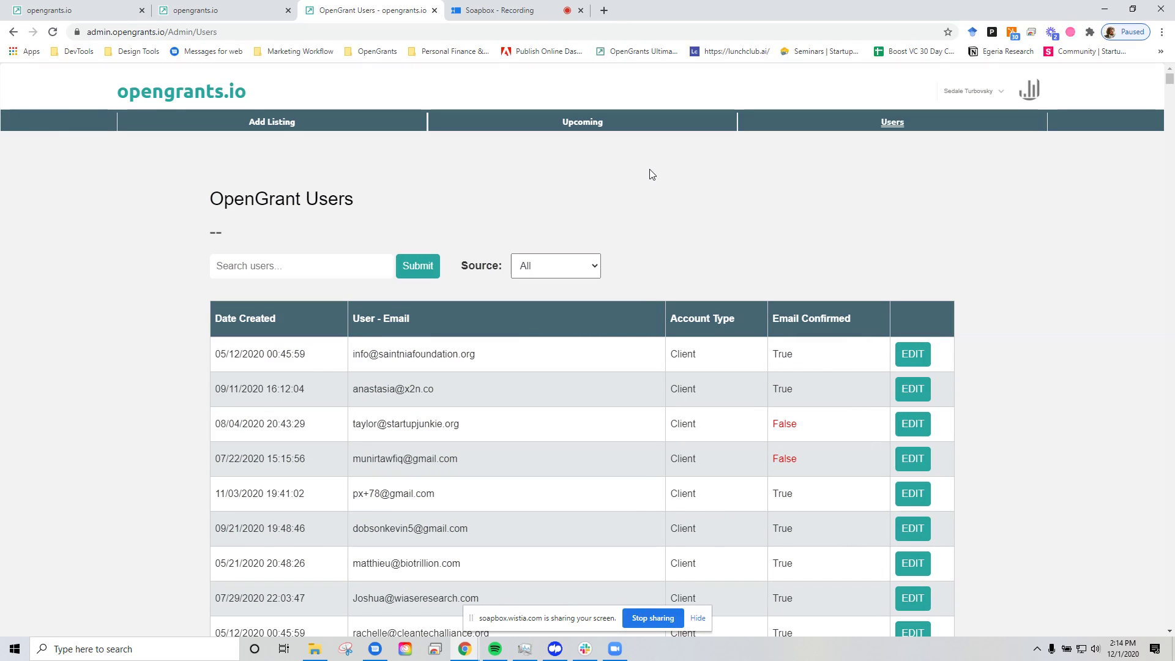
Leave the user list for the admin home page, revisit the user list, and return to the Add Listing form
left_click(200, 92)
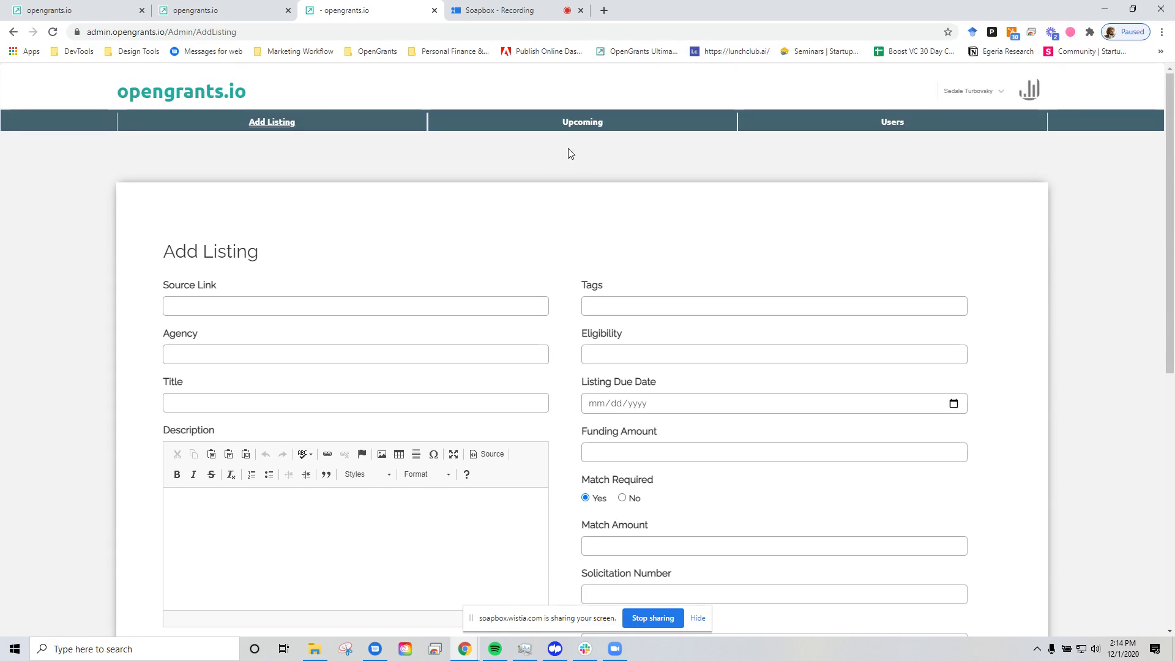
left_click(889, 126)
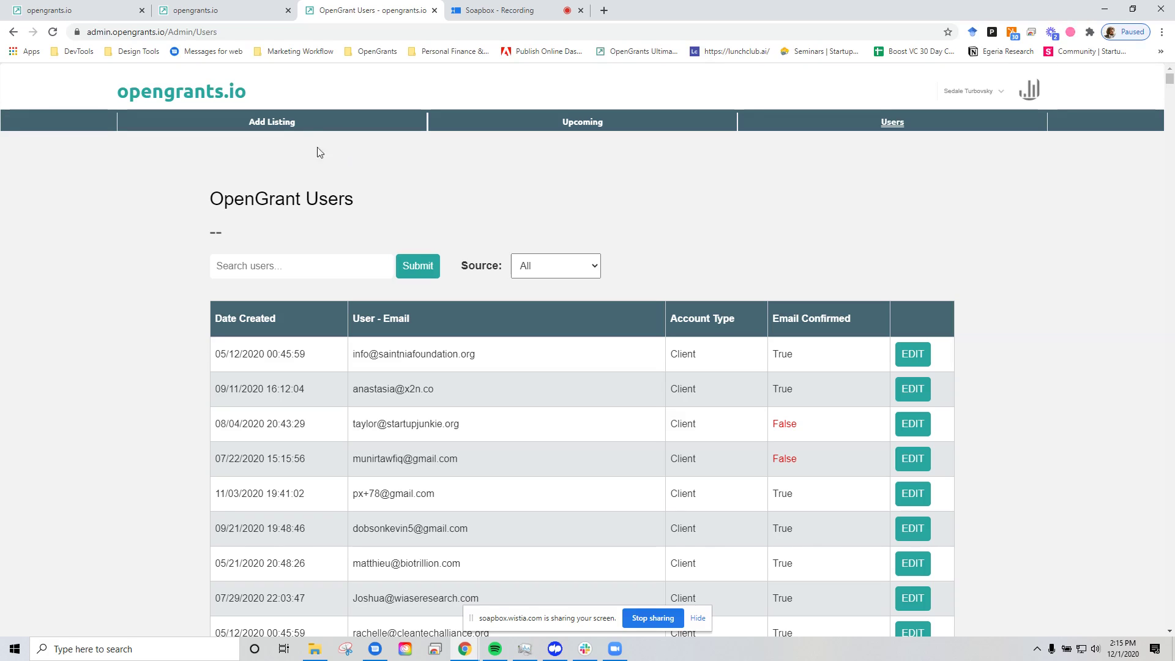
left_click(294, 126)
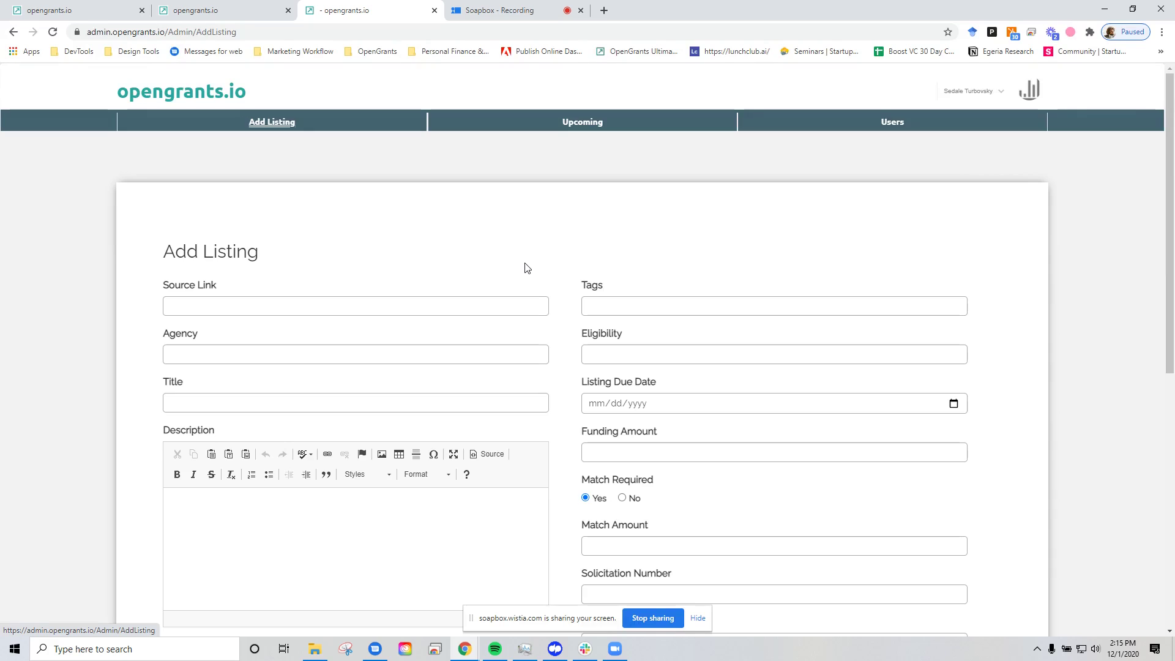
left_click(506, 8)
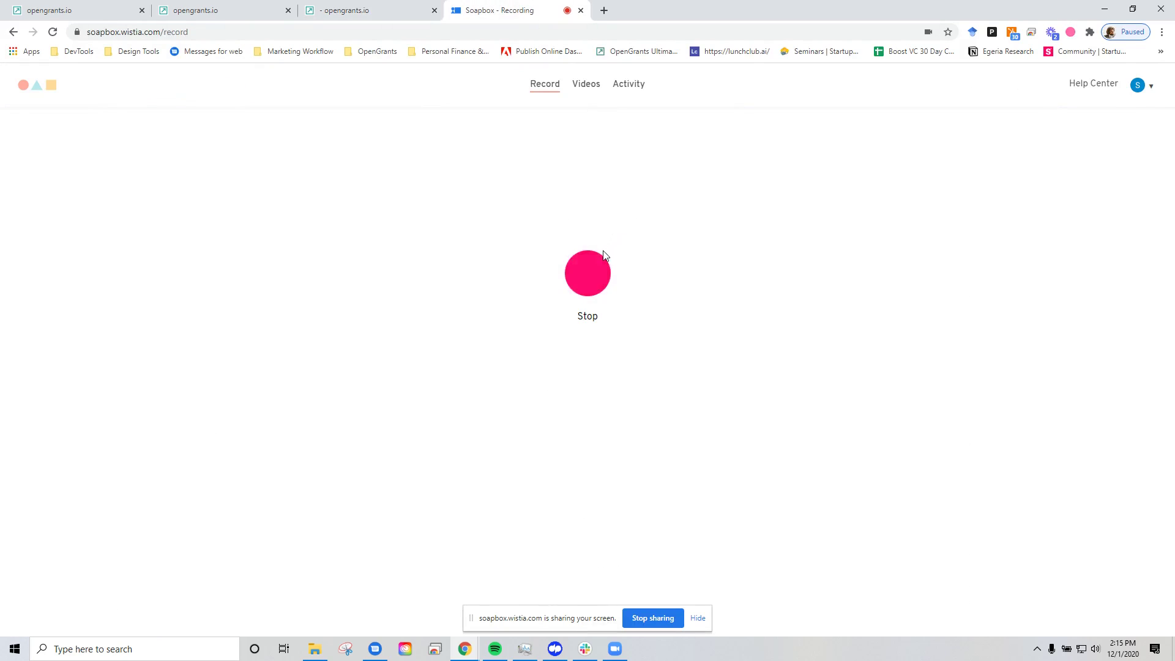
left_click(415, 9)
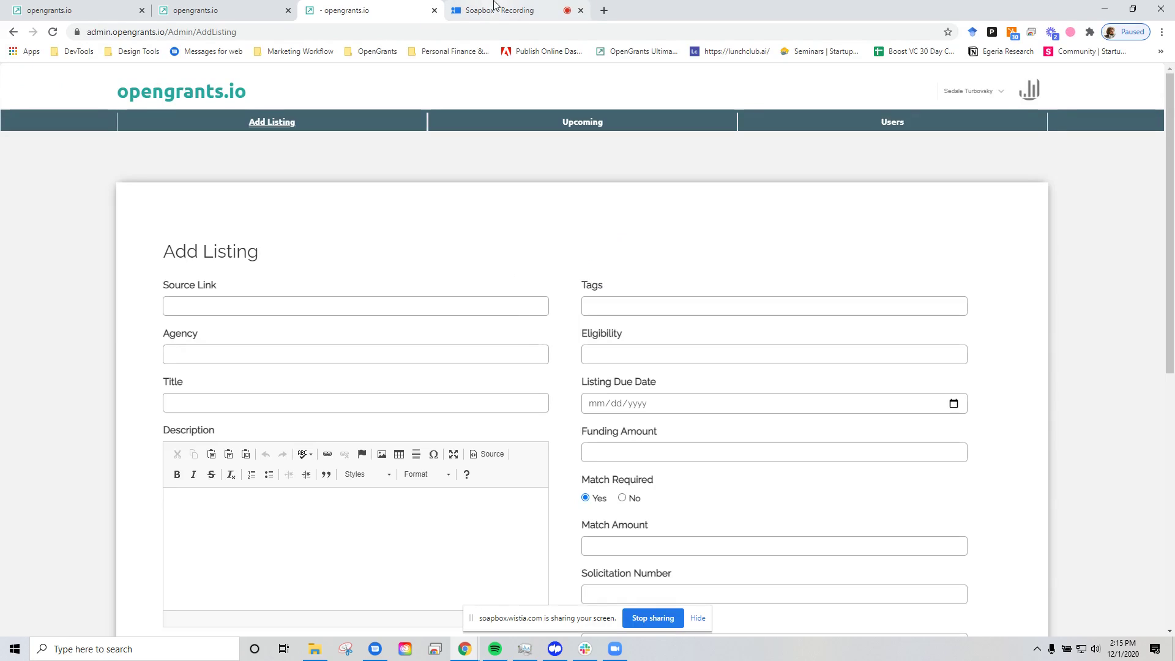